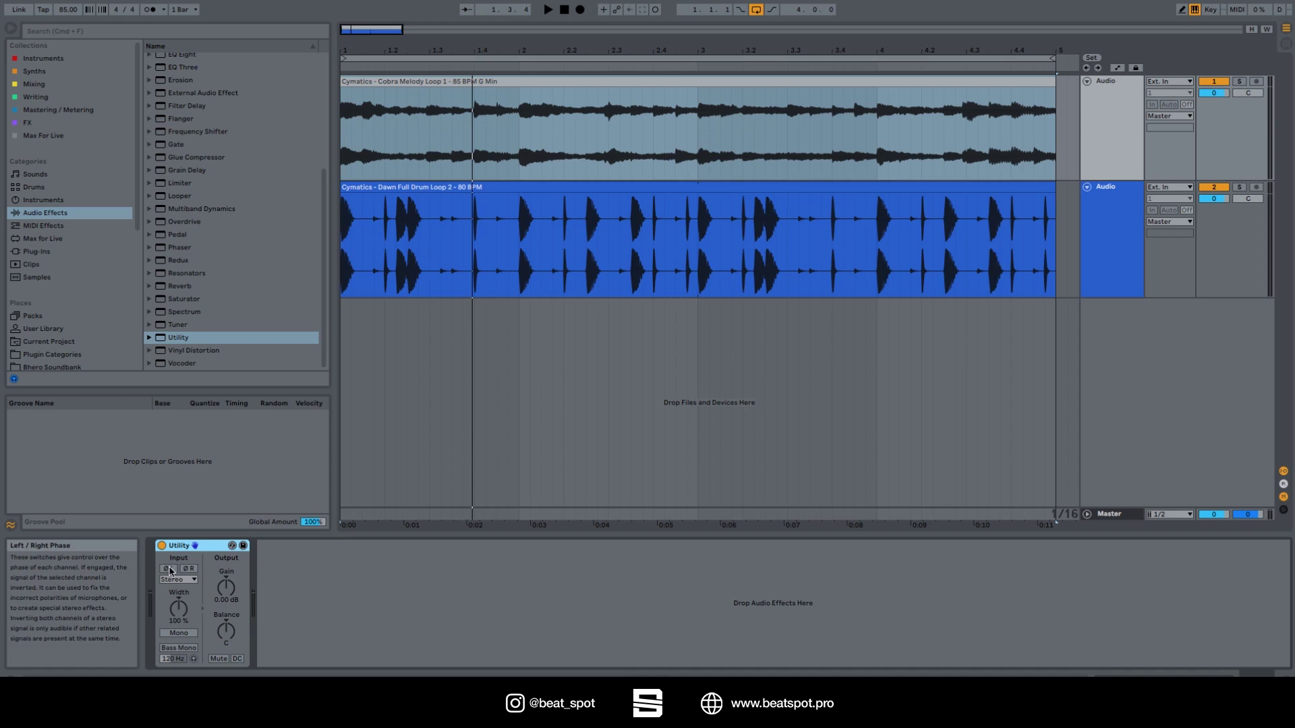
# - Move the Utility device to the drum loop track, solo that track and play it back
pyautogui.click(1168, 199)
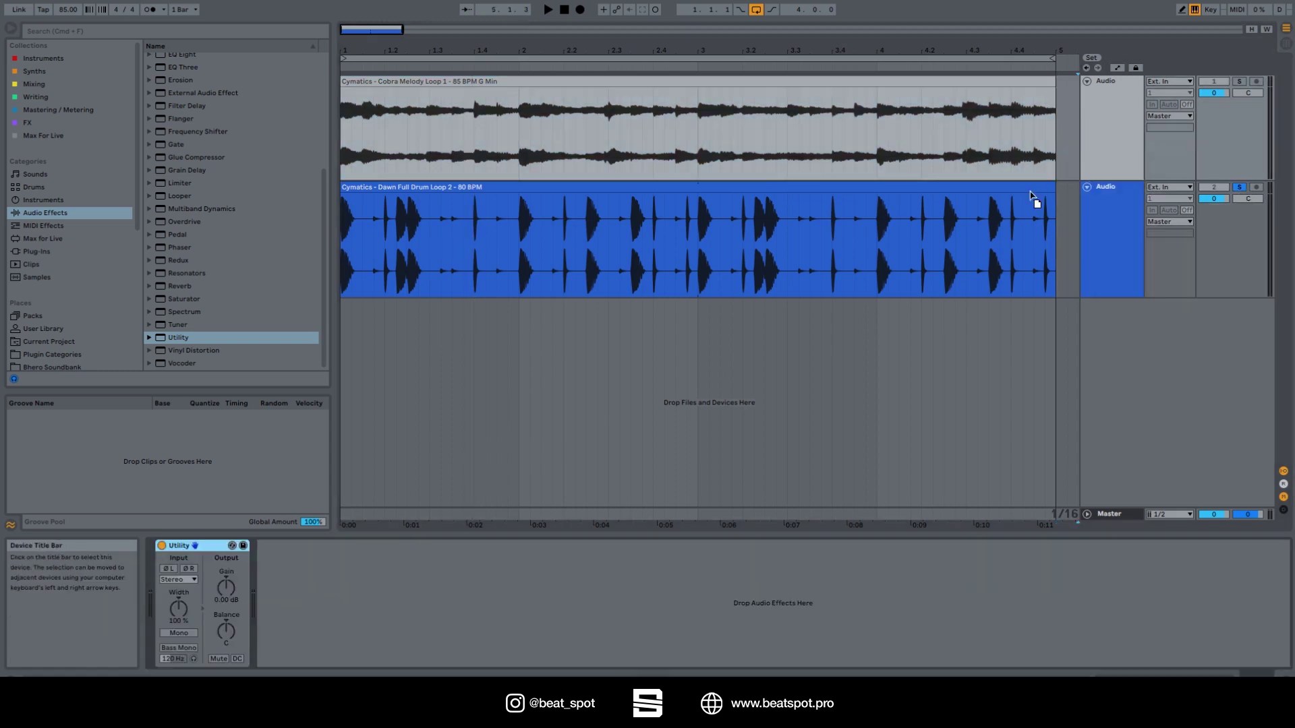
pyautogui.moveTo(1034, 202); pyautogui.dragTo(1117, 235)
pyautogui.click(1109, 212)
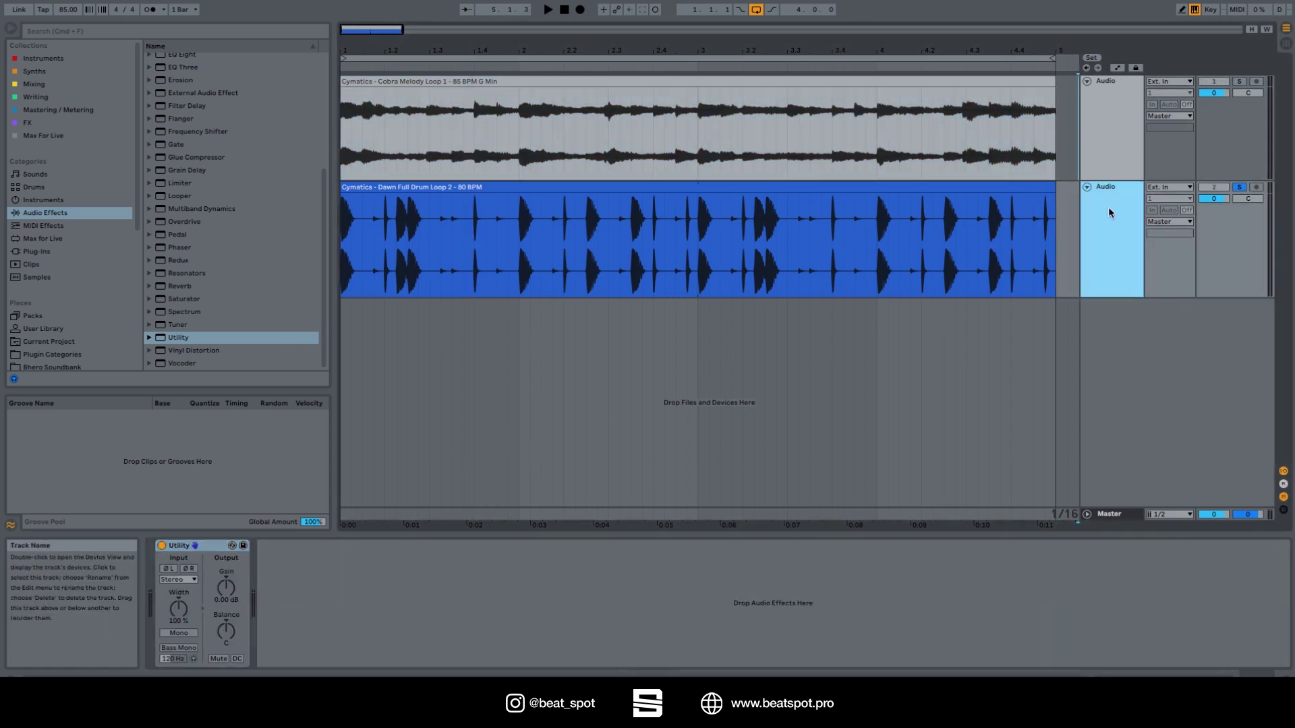
pyautogui.click(425, 197)
pyautogui.press('space')
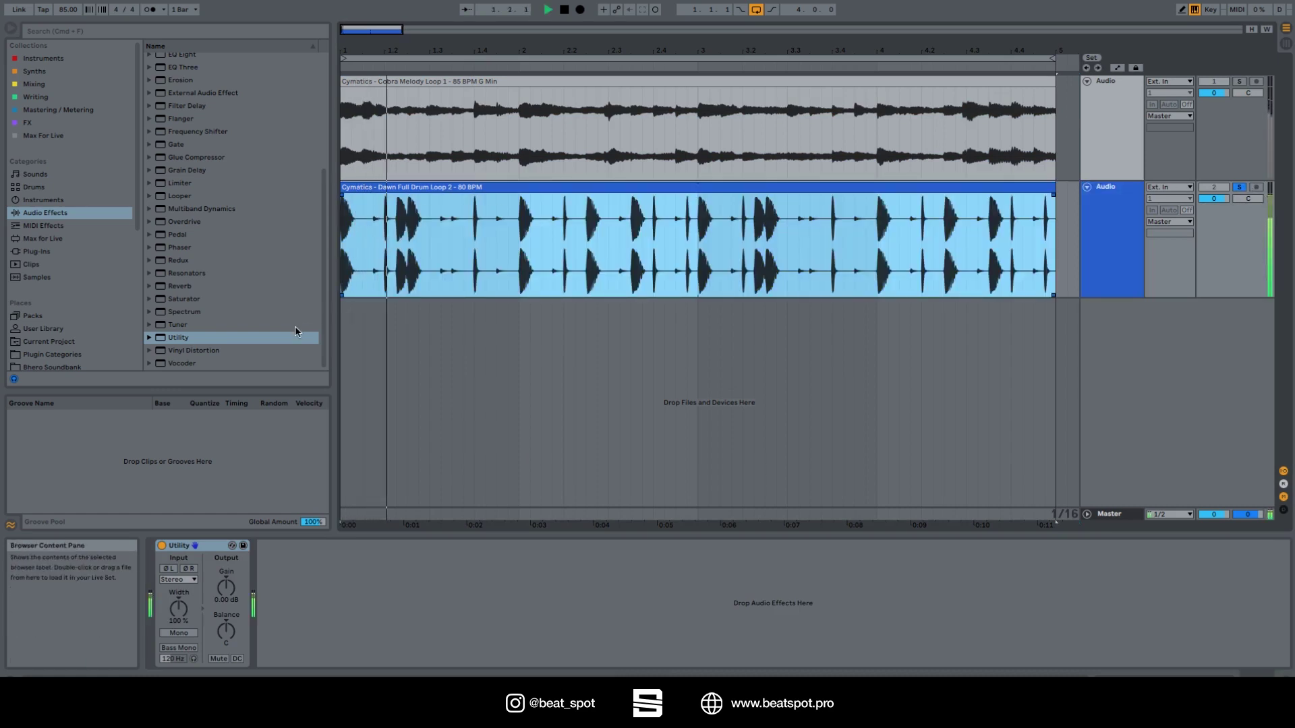
# - Audition Utility's phase inversion on the drum loop with the left channel, the right channel and both channels inverted
pyautogui.click(170, 571)
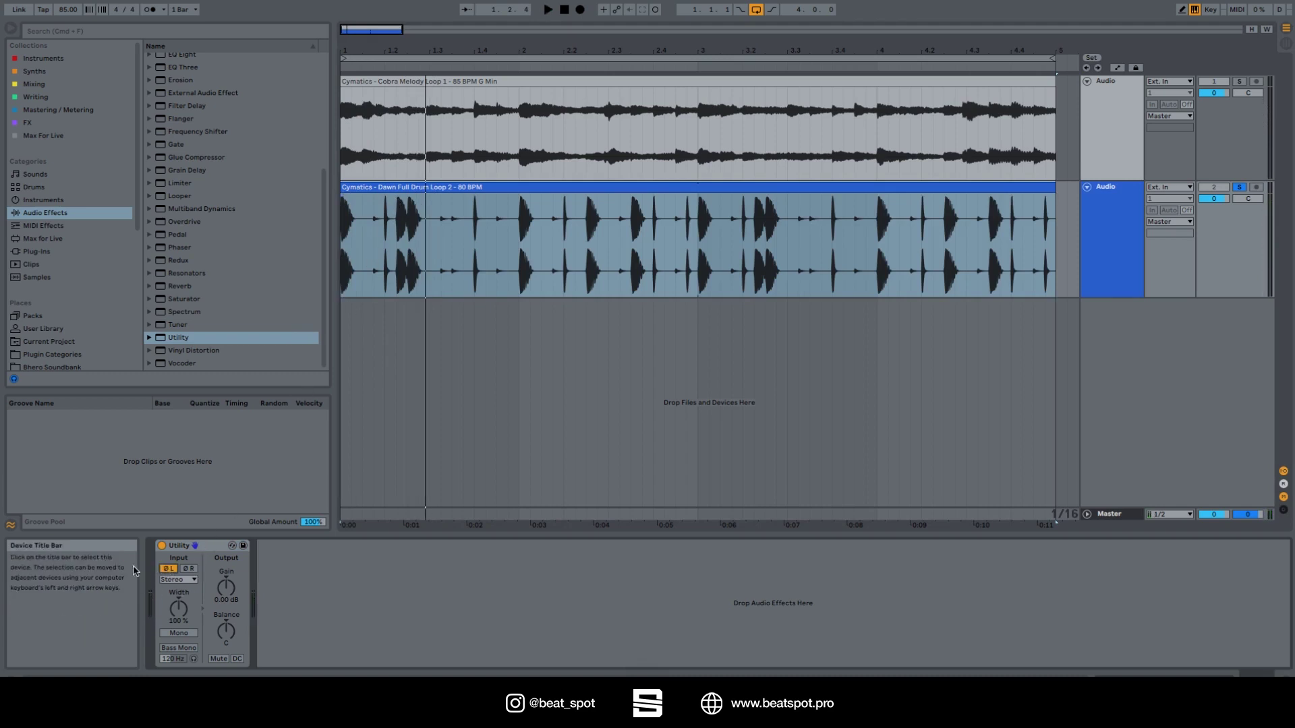
pyautogui.click(189, 568)
pyautogui.click(169, 569)
pyautogui.press('space')
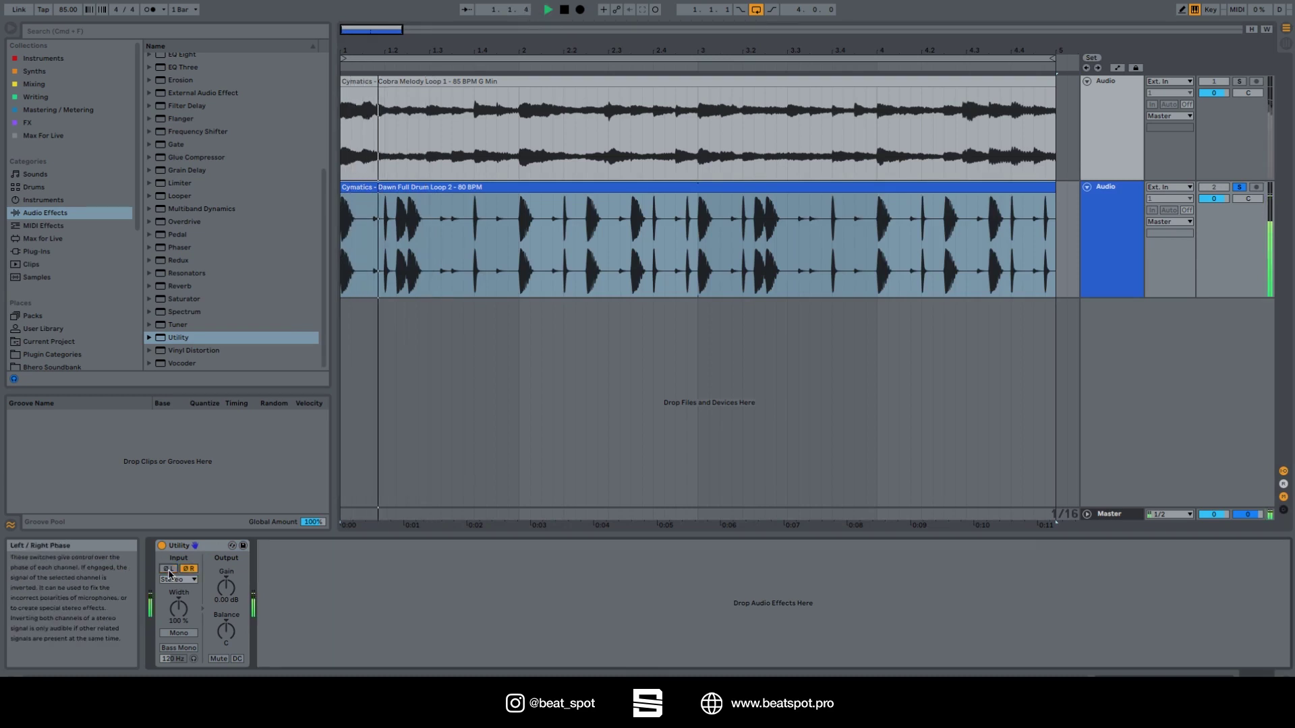
pyautogui.click(168, 569)
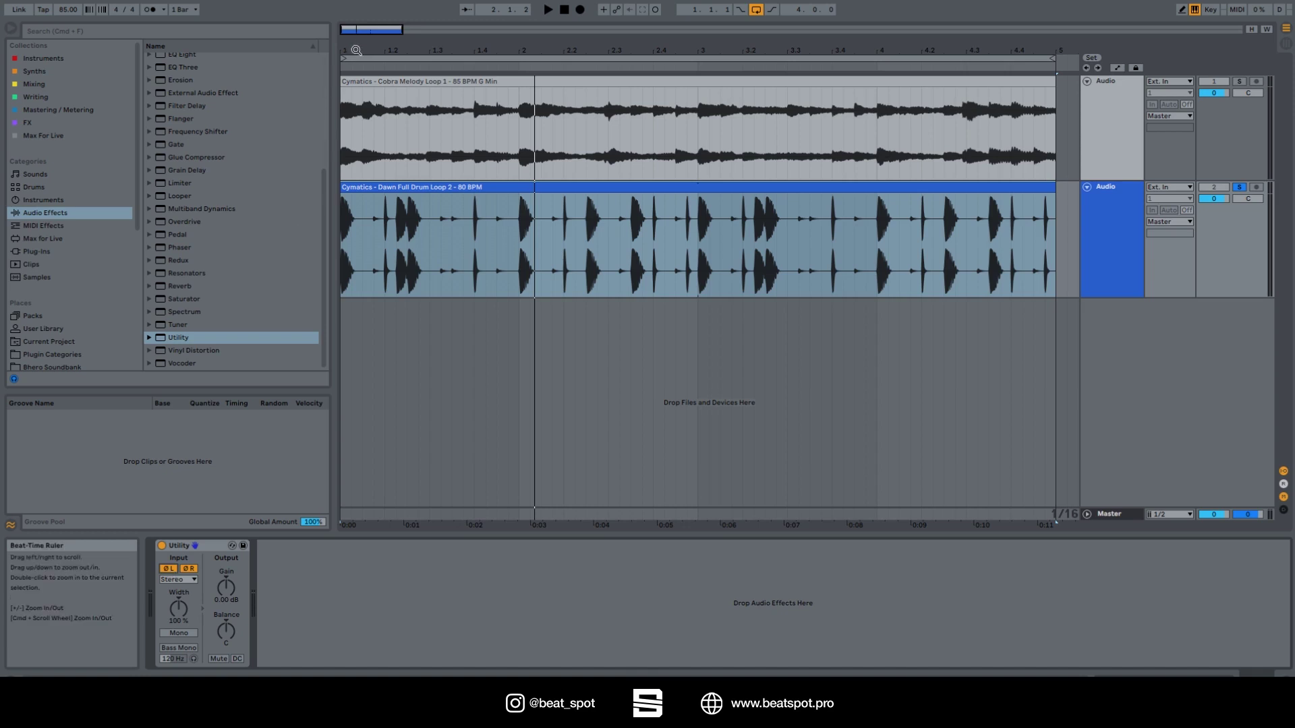
# - Switch both Utility phase inversions off and on again
pyautogui.moveTo(349, 50); pyautogui.dragTo(406, 14)
pyautogui.click(169, 568)
pyautogui.click(188, 568)
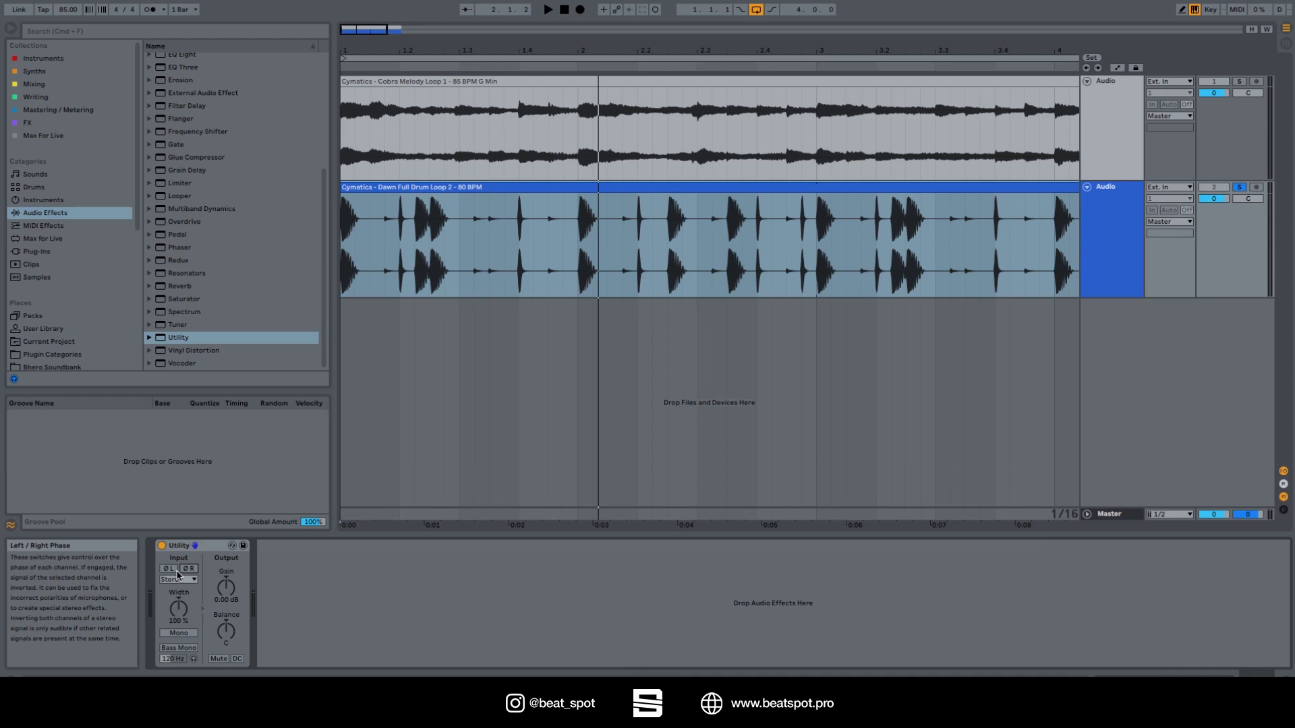
pyautogui.click(170, 569)
pyautogui.click(189, 569)
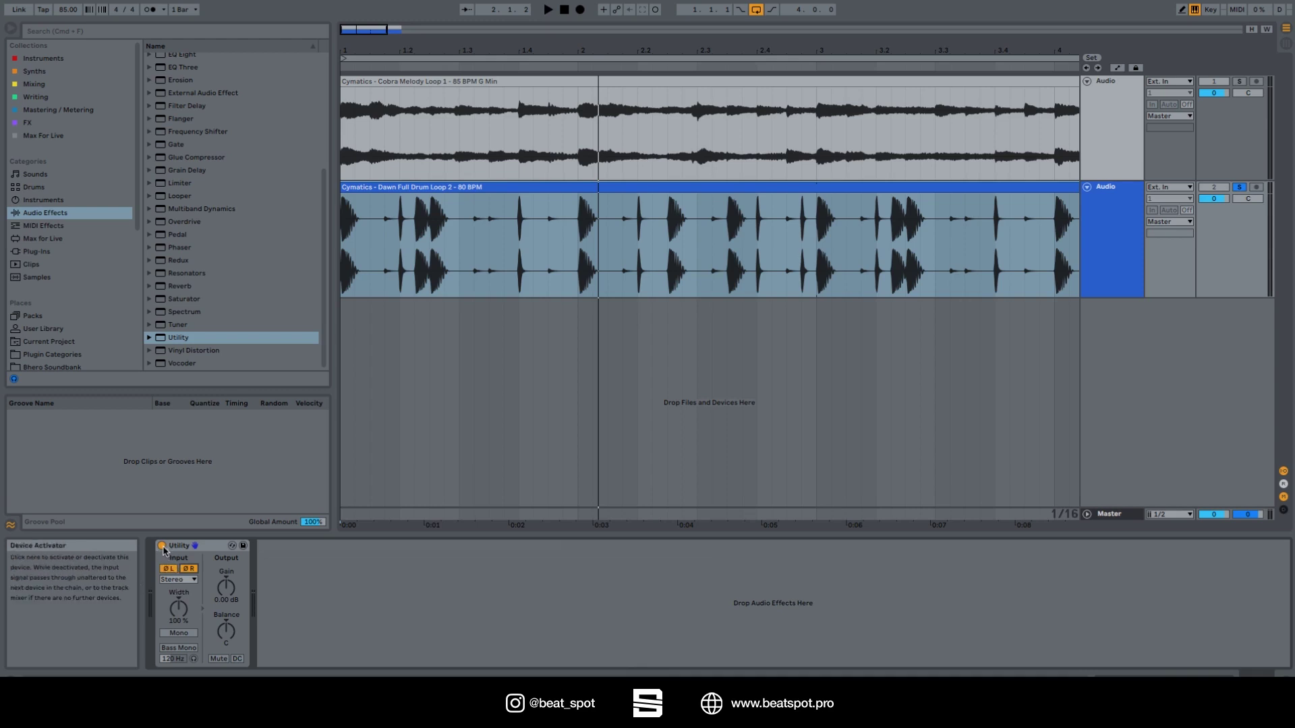
# - Inspect the opening hits of the drum loop's waveform and disable both phase inversions in Utility
pyautogui.click(379, 254)
pyautogui.scroll(8, 379, 255)
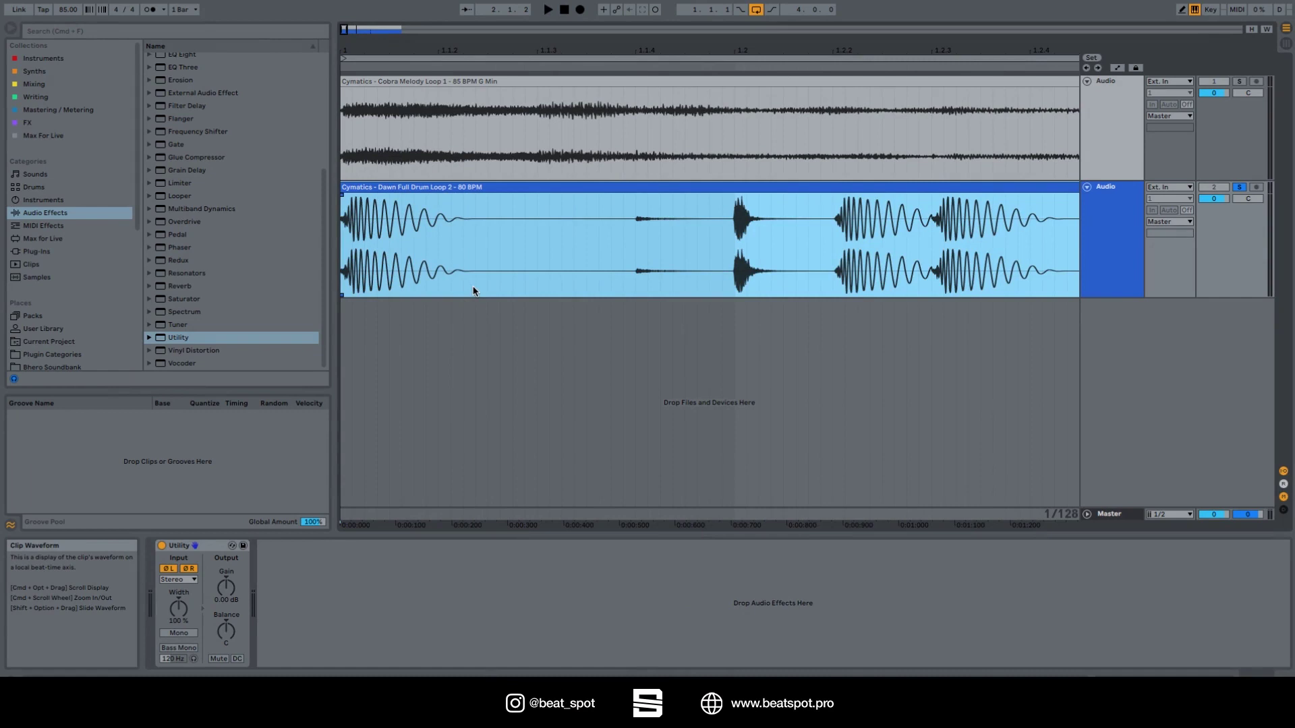
pyautogui.scroll(-4, 474, 292)
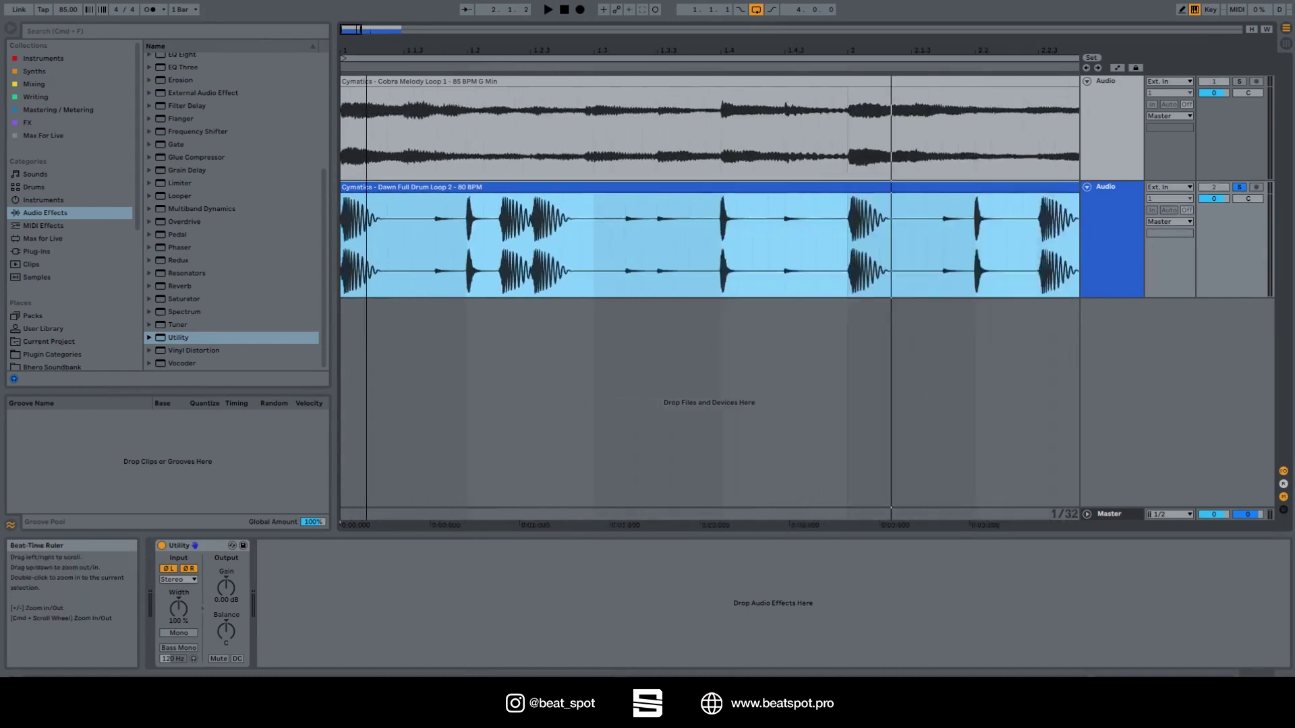
pyautogui.click(171, 580)
pyautogui.click(171, 602)
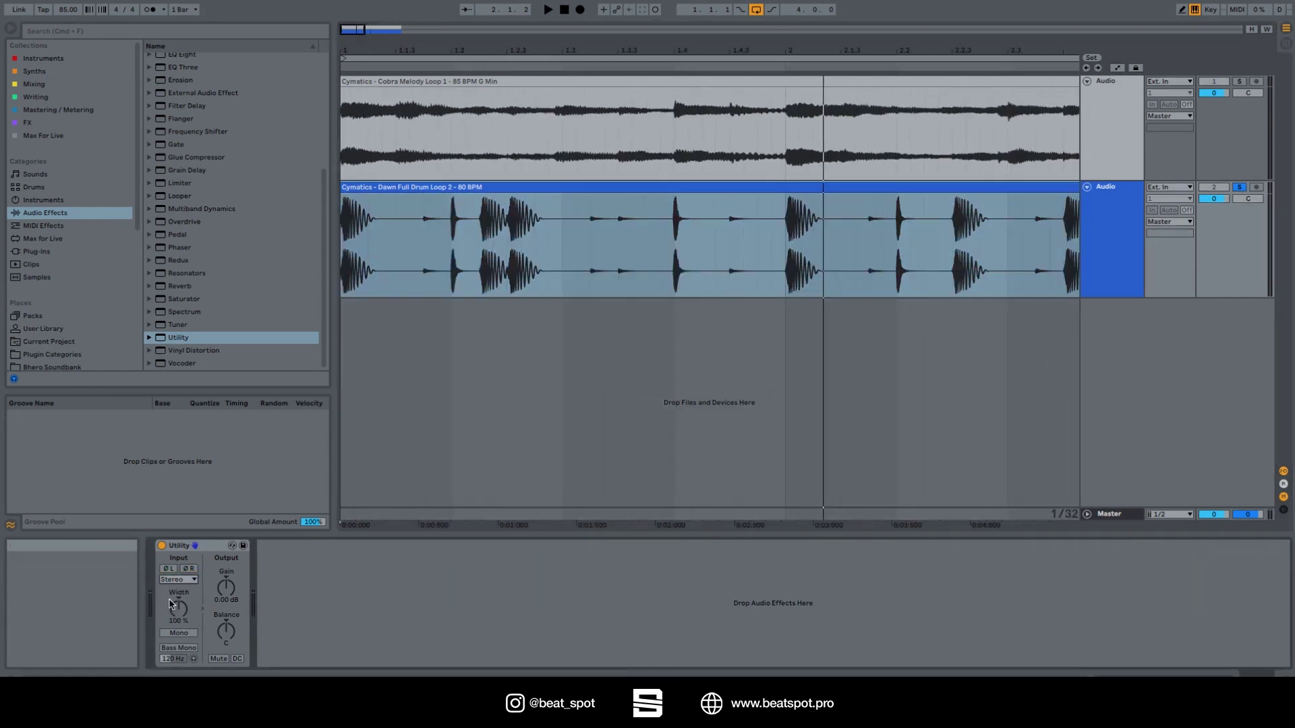
pyautogui.press('space')
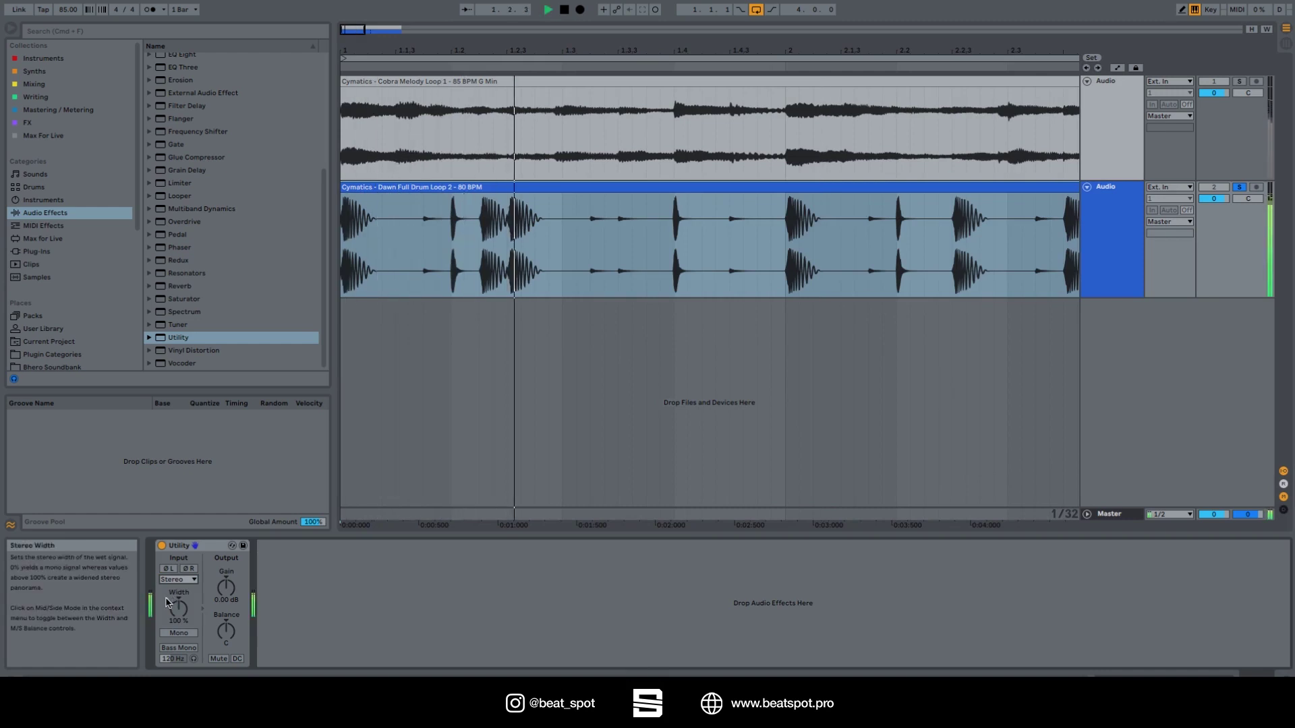
pyautogui.click(179, 579)
pyautogui.click(174, 584)
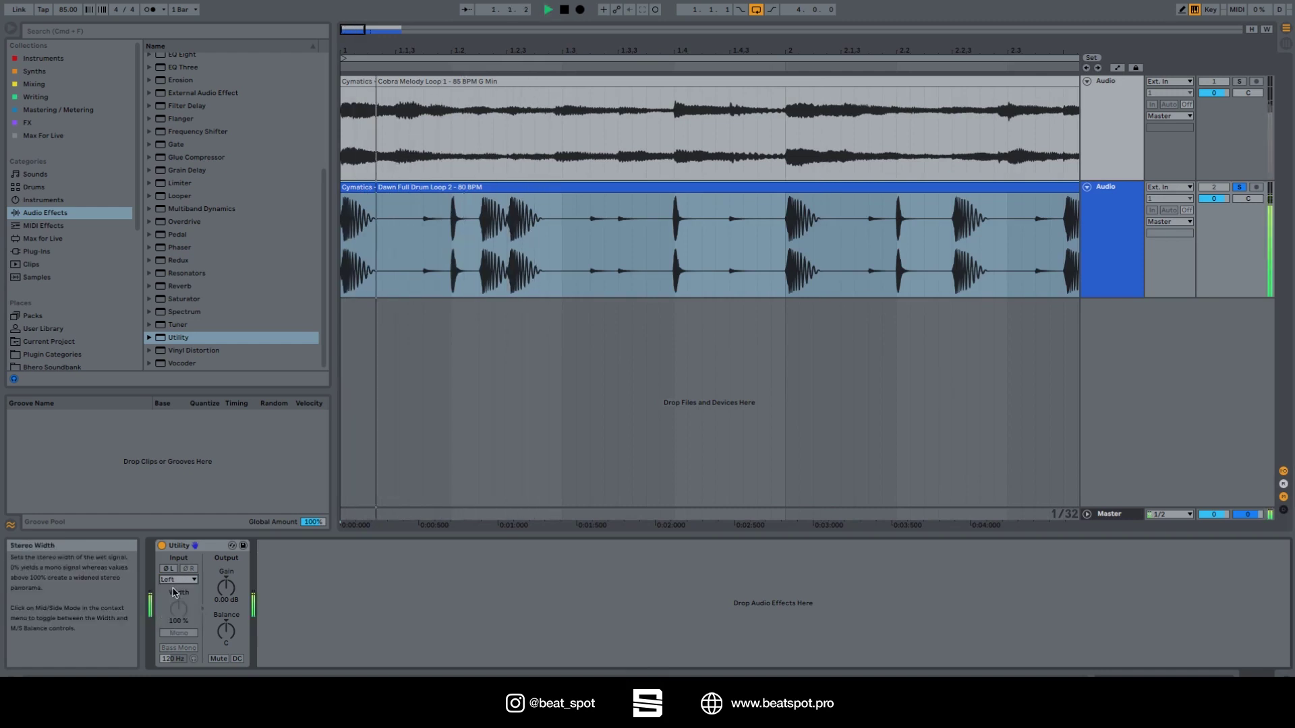
# - Move the Utility device onto the melody loop track and solo that track
pyautogui.moveTo(202, 546); pyautogui.dragTo(1120, 126)
pyautogui.click(1120, 127)
pyautogui.click(1240, 81)
# - Compare the melody loop in Utility's Stereo and Left channel modes during playback
pyautogui.click(179, 579)
pyautogui.click(177, 611)
pyautogui.press('space')
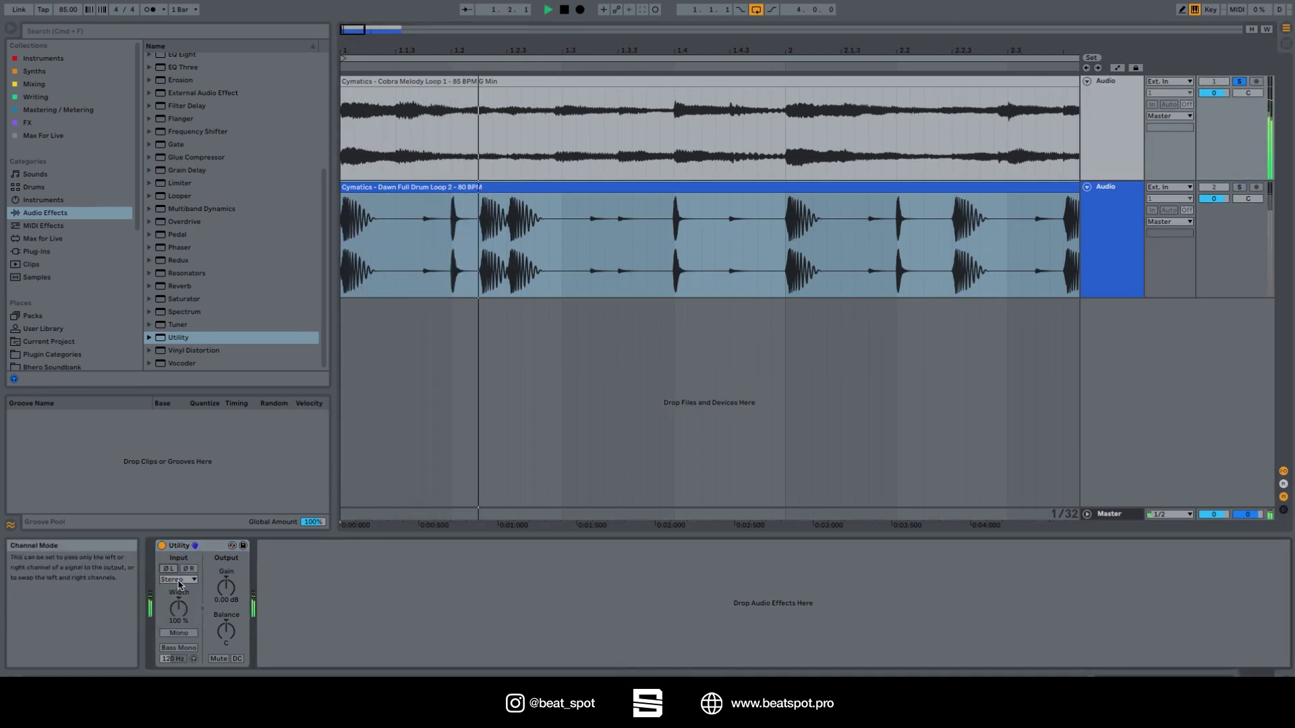
pyautogui.click(179, 579)
pyautogui.click(177, 592)
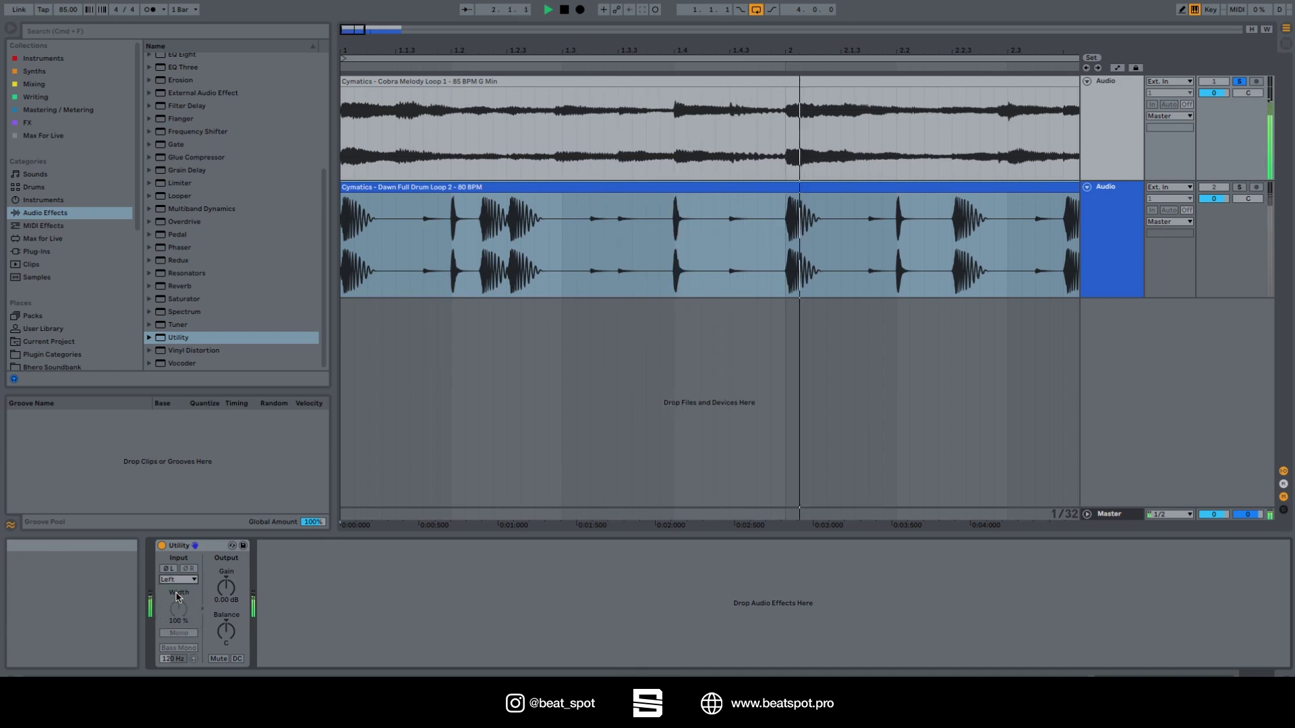
pyautogui.press('space')
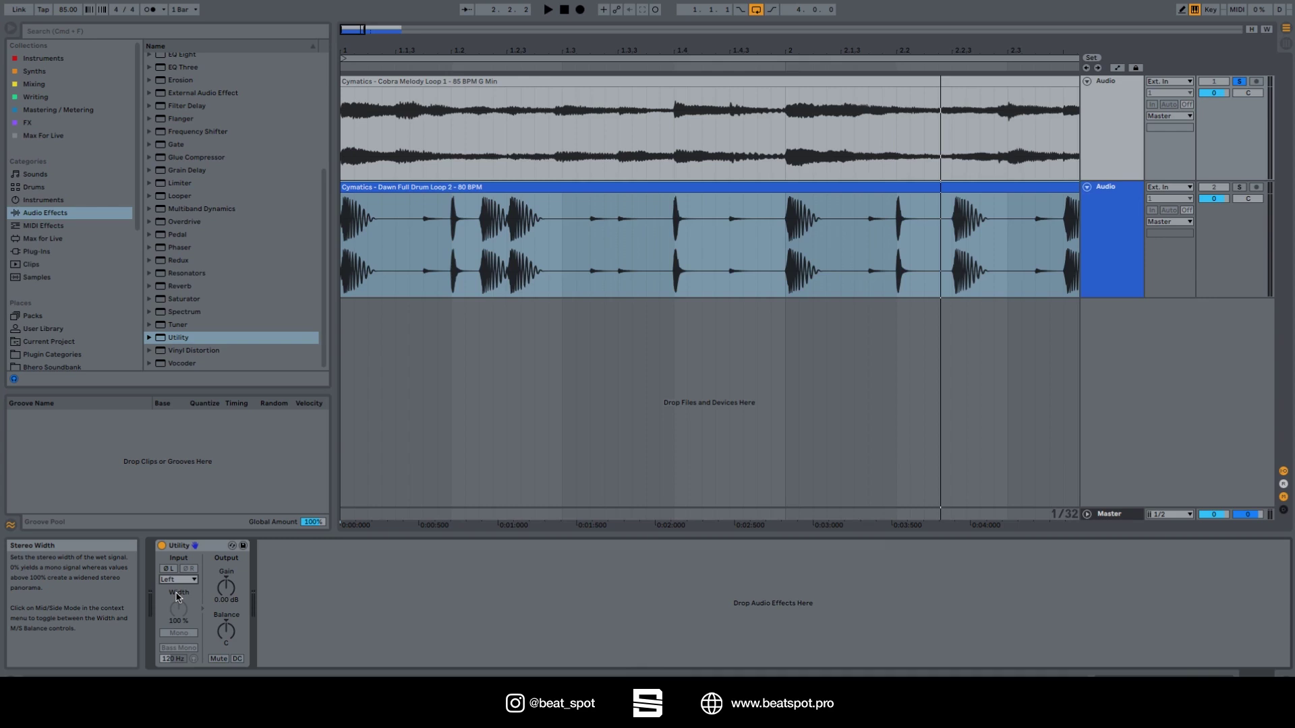
pyautogui.click(177, 579)
pyautogui.click(173, 584)
pyautogui.press('space')
pyautogui.click(162, 546)
pyautogui.press('space')
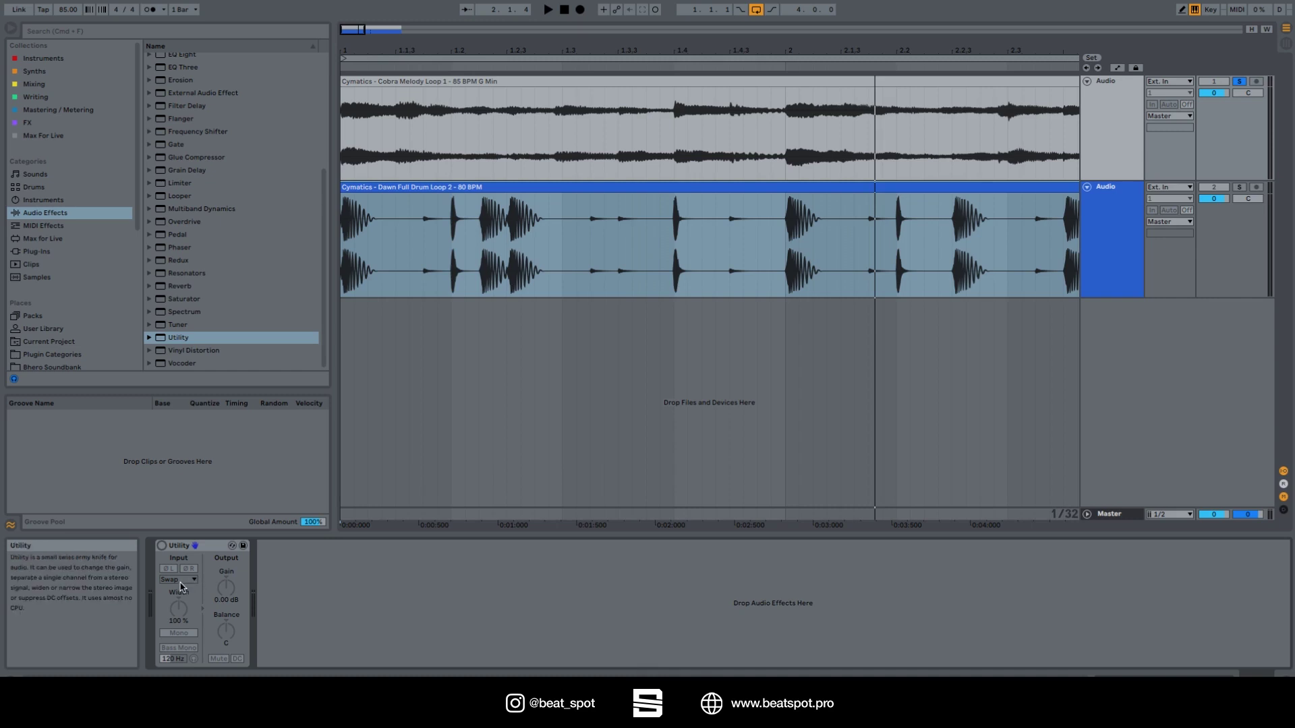
pyautogui.click(162, 546)
# - Reduce Utility's stereo width to 0% and audition the melody loop
pyautogui.moveTo(182, 620); pyautogui.dragTo(178, 658)
pyautogui.press('space')
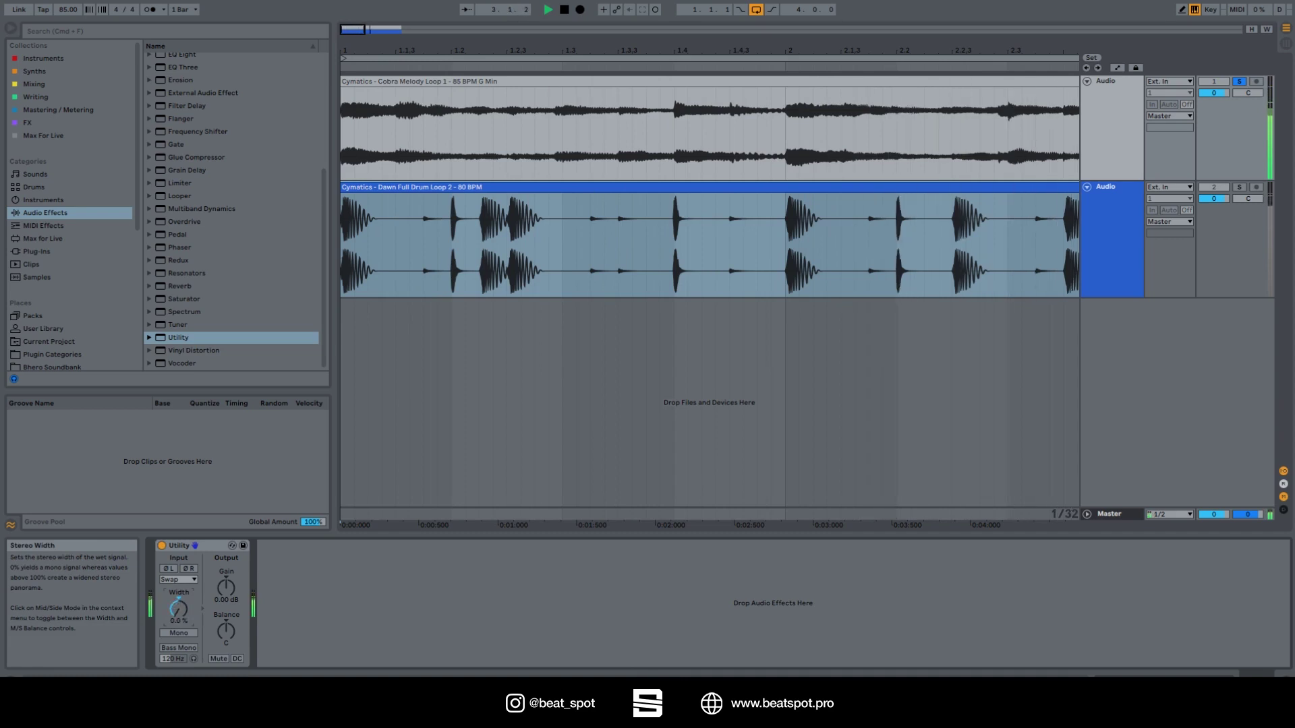
pyautogui.press('space')
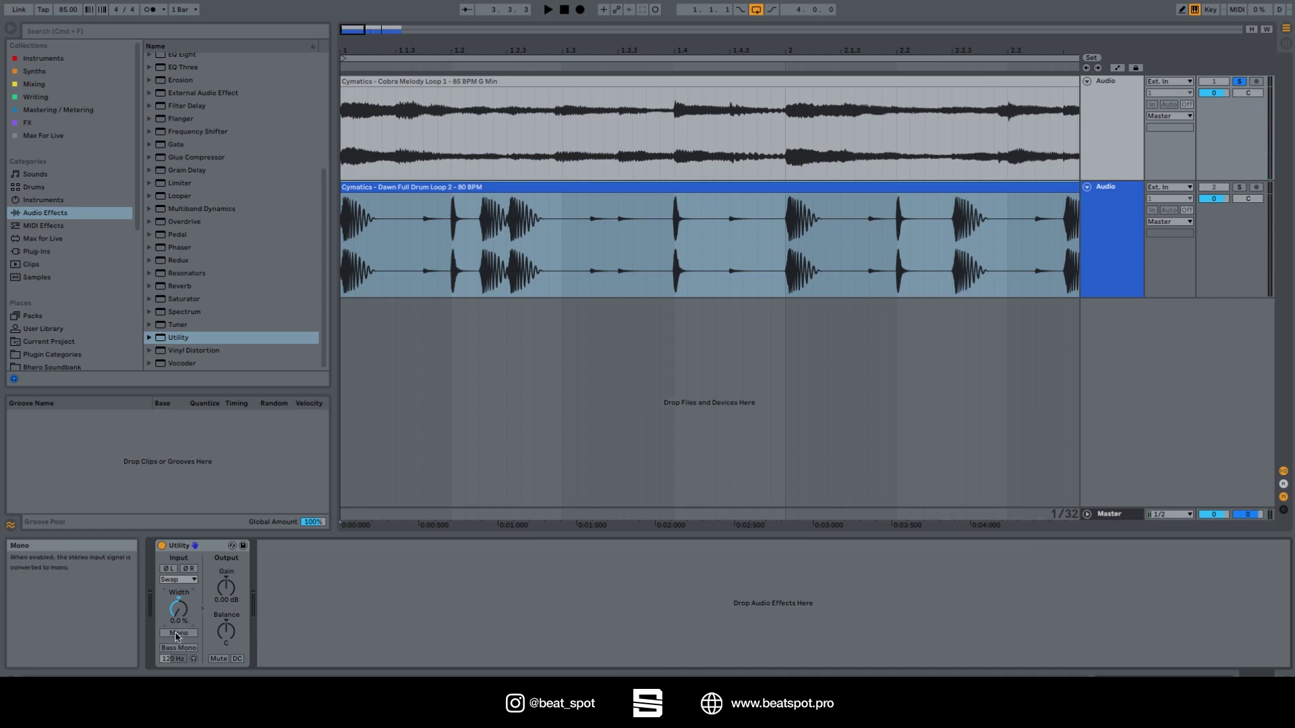
# - Compare Utility's Mono option on and off during playback, and reset the stereo width to 100%
pyautogui.click(176, 633)
pyautogui.press('space')
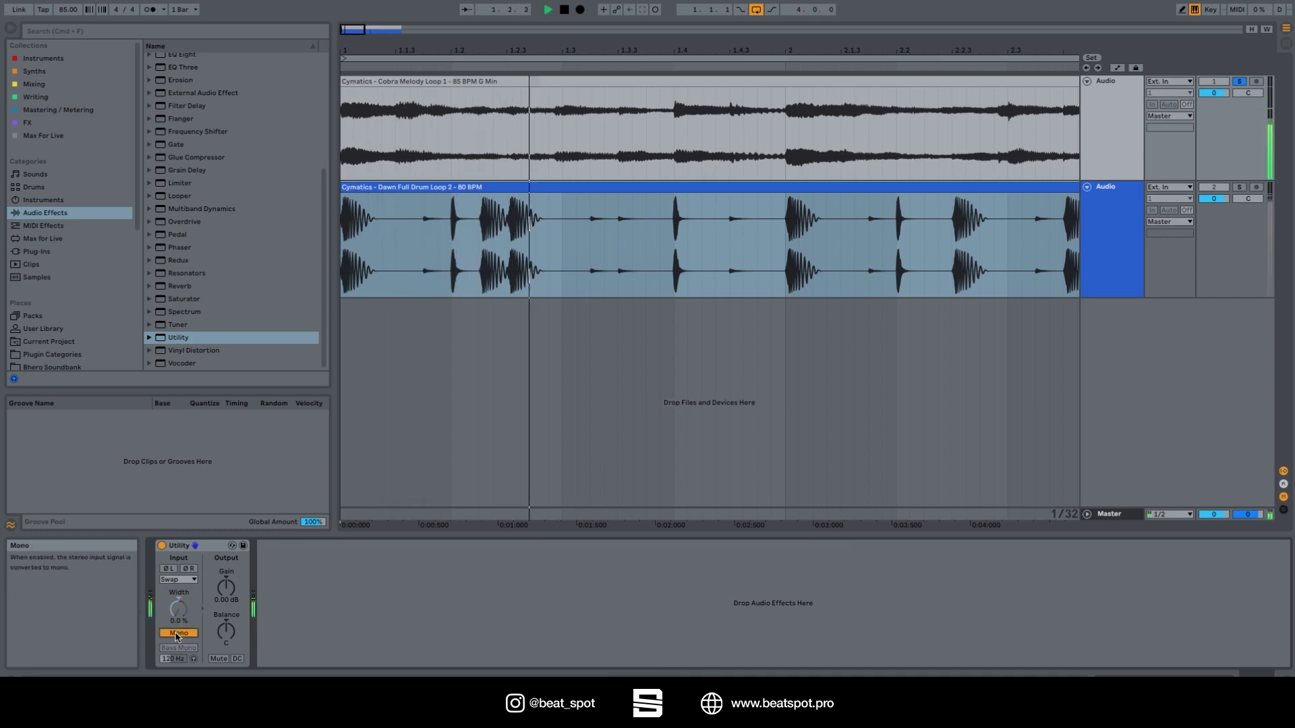
pyautogui.click(176, 633)
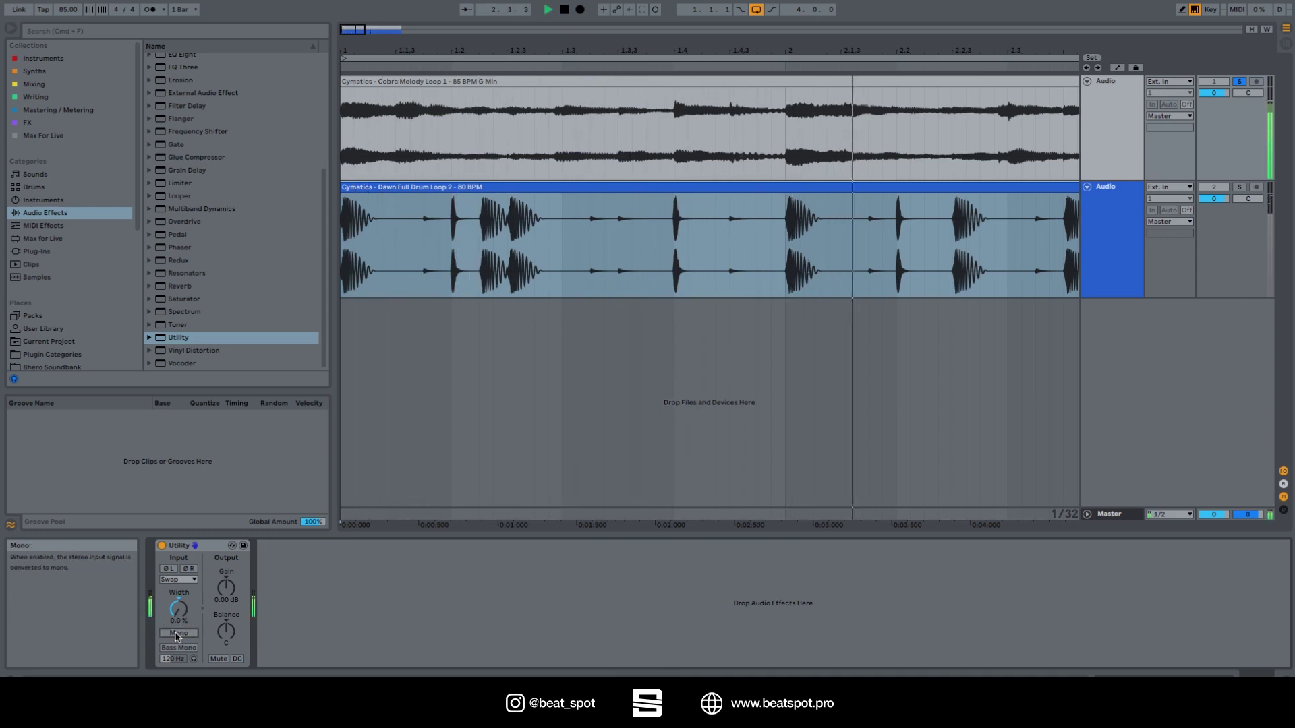
pyautogui.click(176, 634)
pyautogui.click(177, 634)
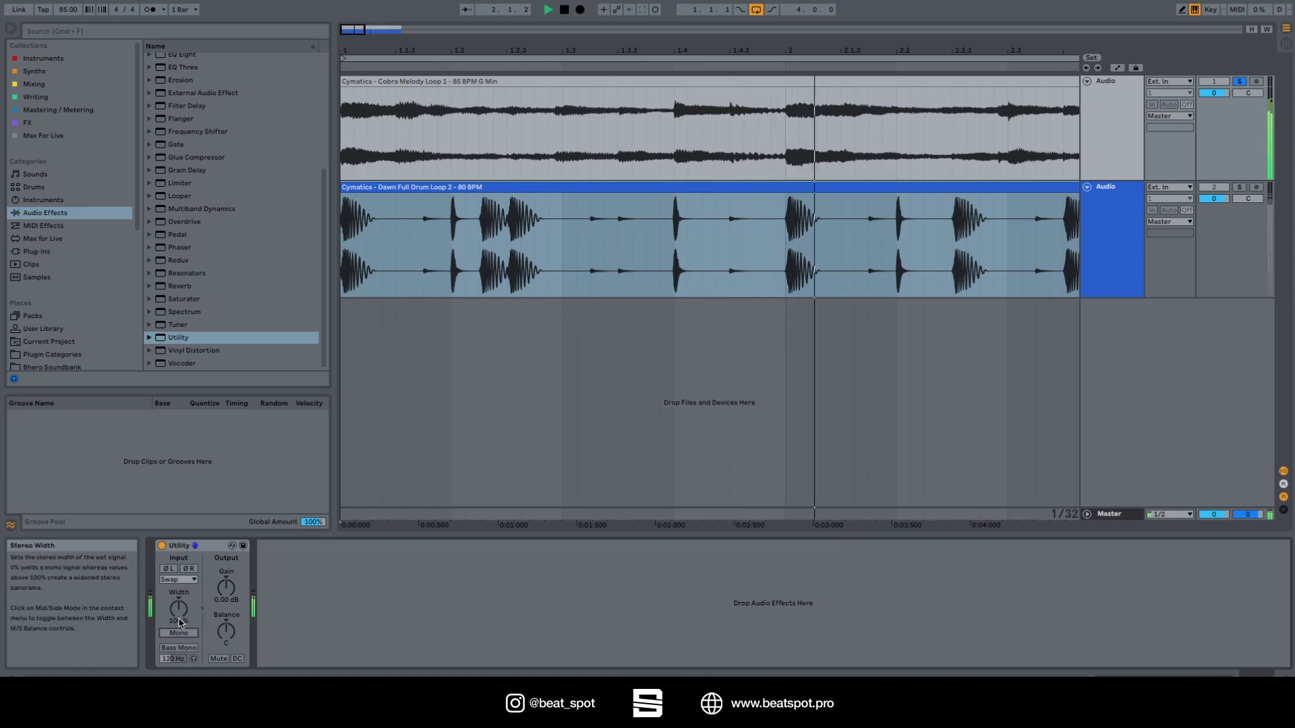
pyautogui.press('space')
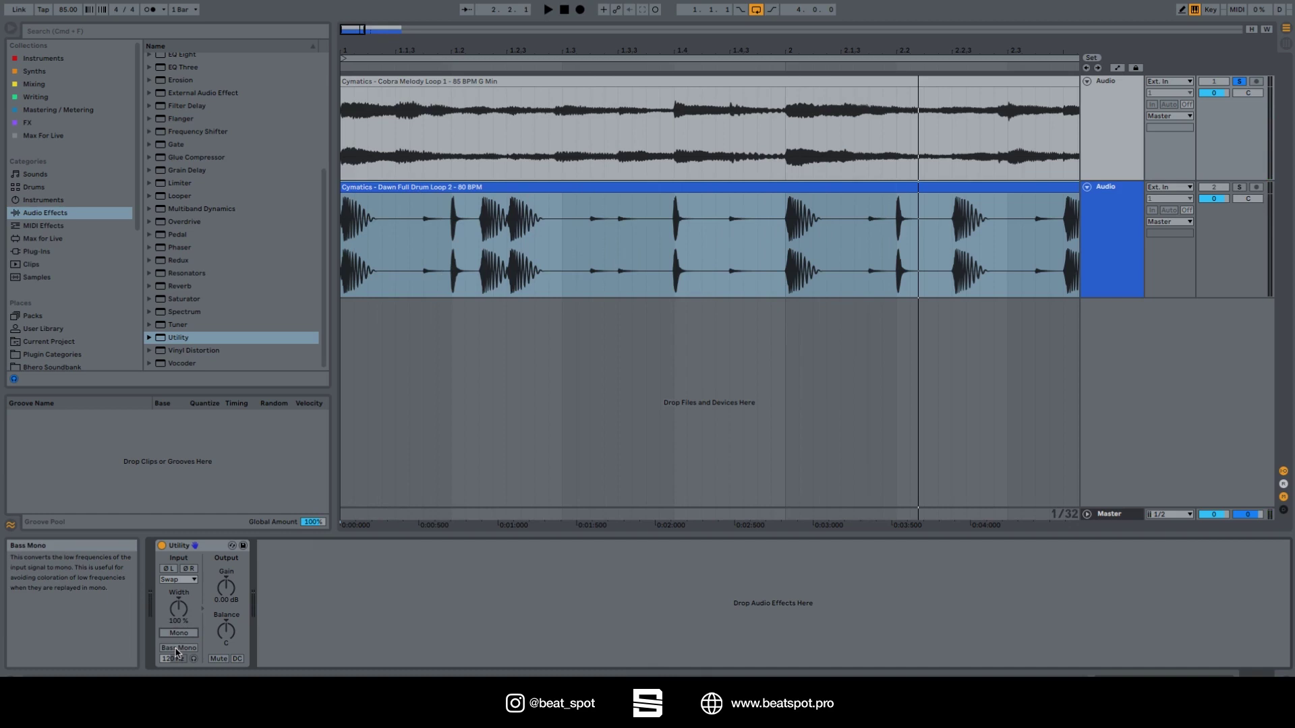
# - Enable Bass Mono, raise its frequency to 500 Hz and play the melody loop
pyautogui.click(178, 648)
pyautogui.moveTo(173, 659); pyautogui.dragTo(173, 627)
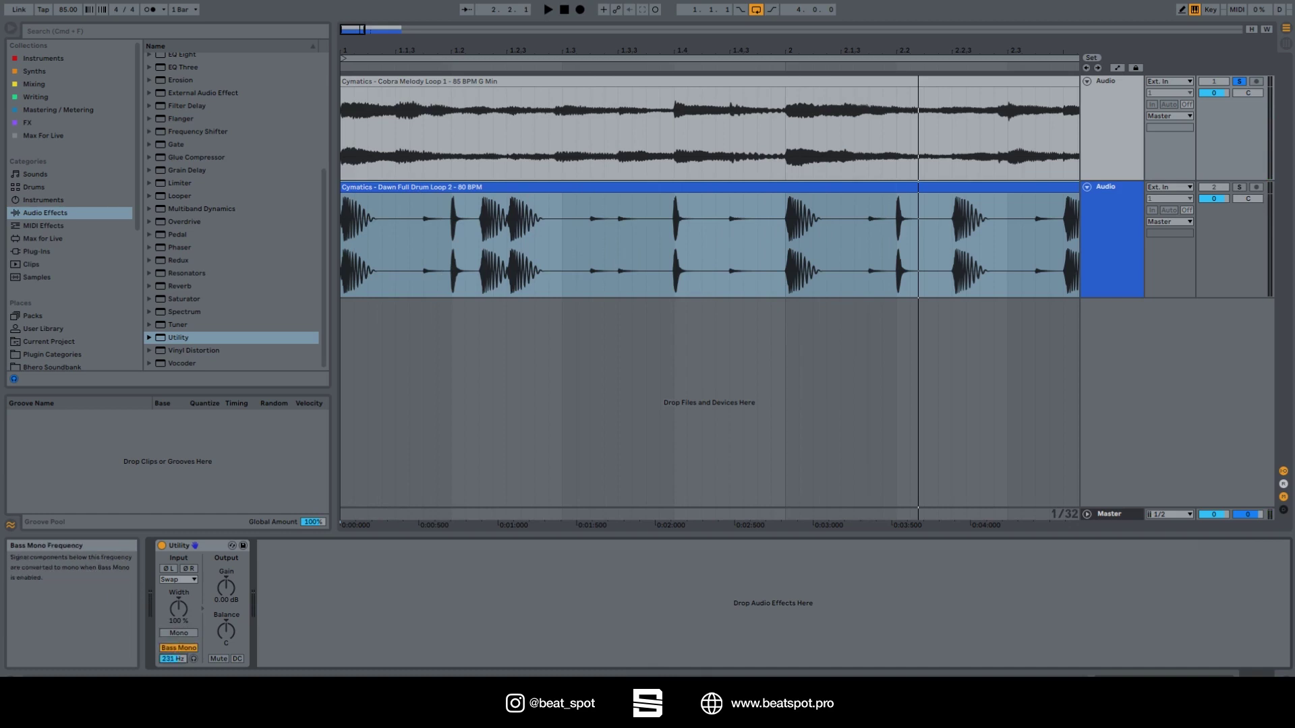
pyautogui.moveTo(174, 662); pyautogui.dragTo(174, 684)
pyautogui.press('space')
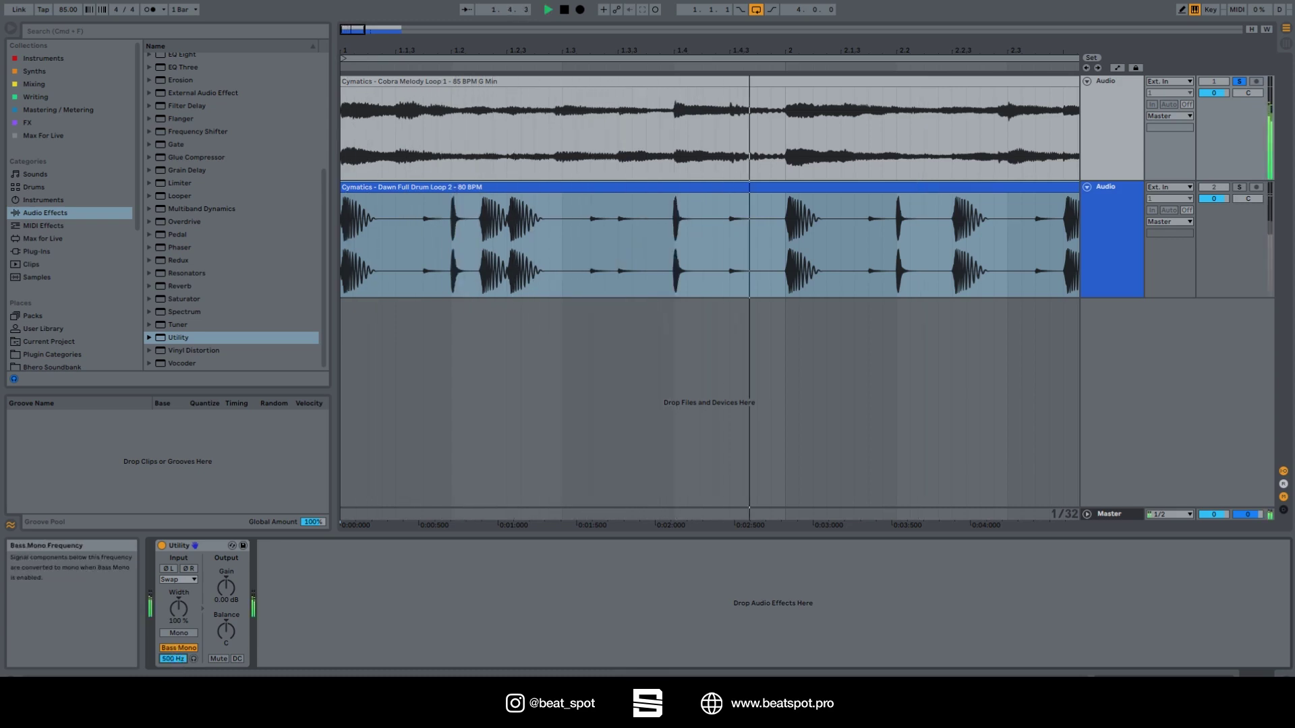
# - Audition the Bass Mono low frequencies, set the Bass Mono frequency to 208 Hz and turn Bass Mono off
pyautogui.moveTo(174, 659); pyautogui.dragTo(174, 601)
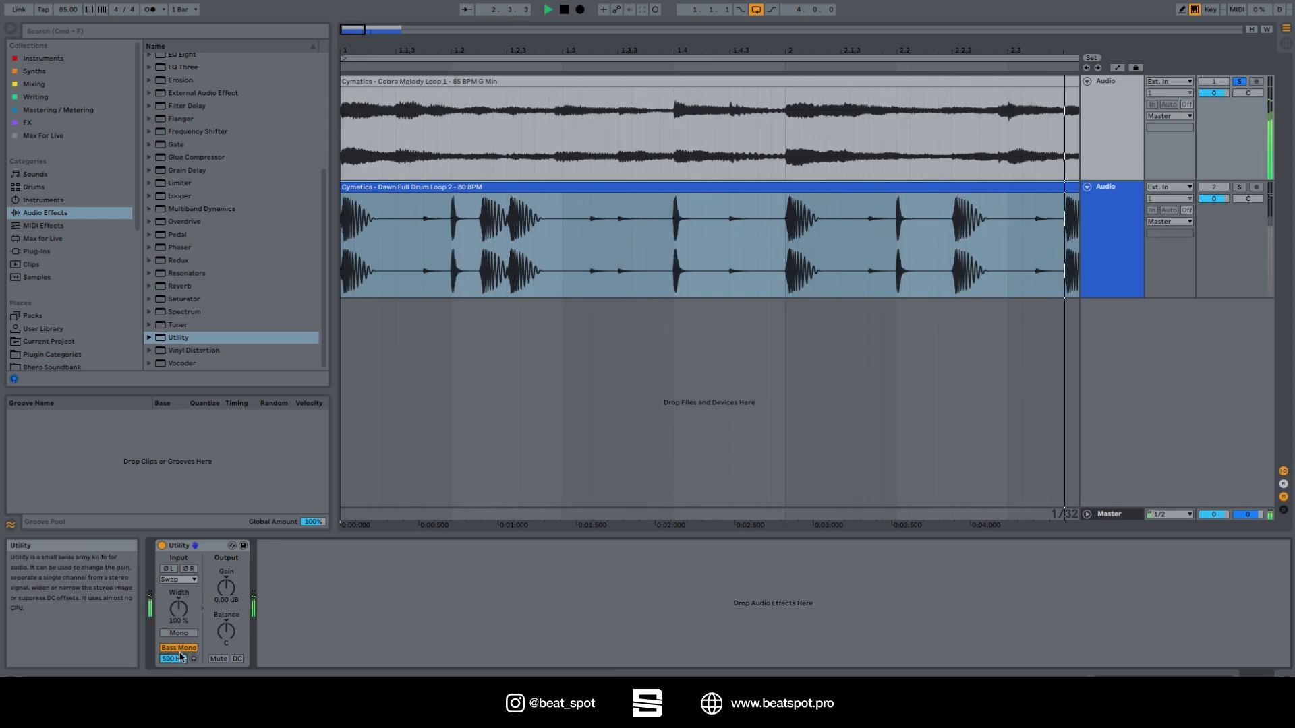
pyautogui.click(193, 659)
pyautogui.press('space')
pyautogui.moveTo(174, 658)
pyautogui.mouseDown()
pyautogui.moveTo(174, 680)
pyautogui.moveTo(174, 656)
pyautogui.mouseUp()
pyautogui.press('space')
pyautogui.click(191, 649)
# - Try different output gain amounts in Utility and reset the gain to 0.00 dB
pyautogui.moveTo(228, 592); pyautogui.dragTo(228, 607)
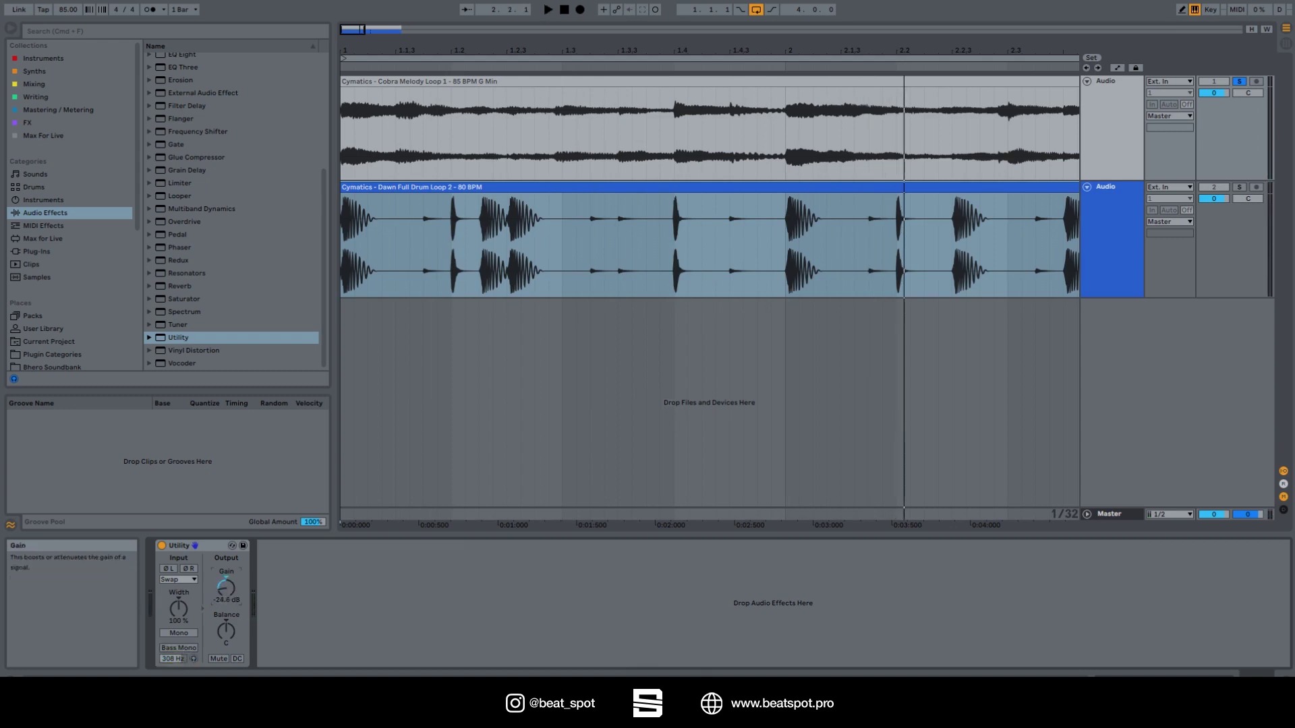
pyautogui.moveTo(226, 588)
pyautogui.mouseDown()
pyautogui.moveTo(226, 573)
pyautogui.moveTo(226, 584)
pyautogui.mouseUp()
pyautogui.doubleClick(226, 587)
pyautogui.moveTo(225, 587); pyautogui.dragTo(226, 595)
pyautogui.doubleClick(225, 591)
# - Shift Utility's balance to 47R, audition the melody loop and reset the balance to center
pyautogui.click(225, 634)
pyautogui.moveTo(226, 638); pyautogui.dragTo(226, 603)
pyautogui.press('space')
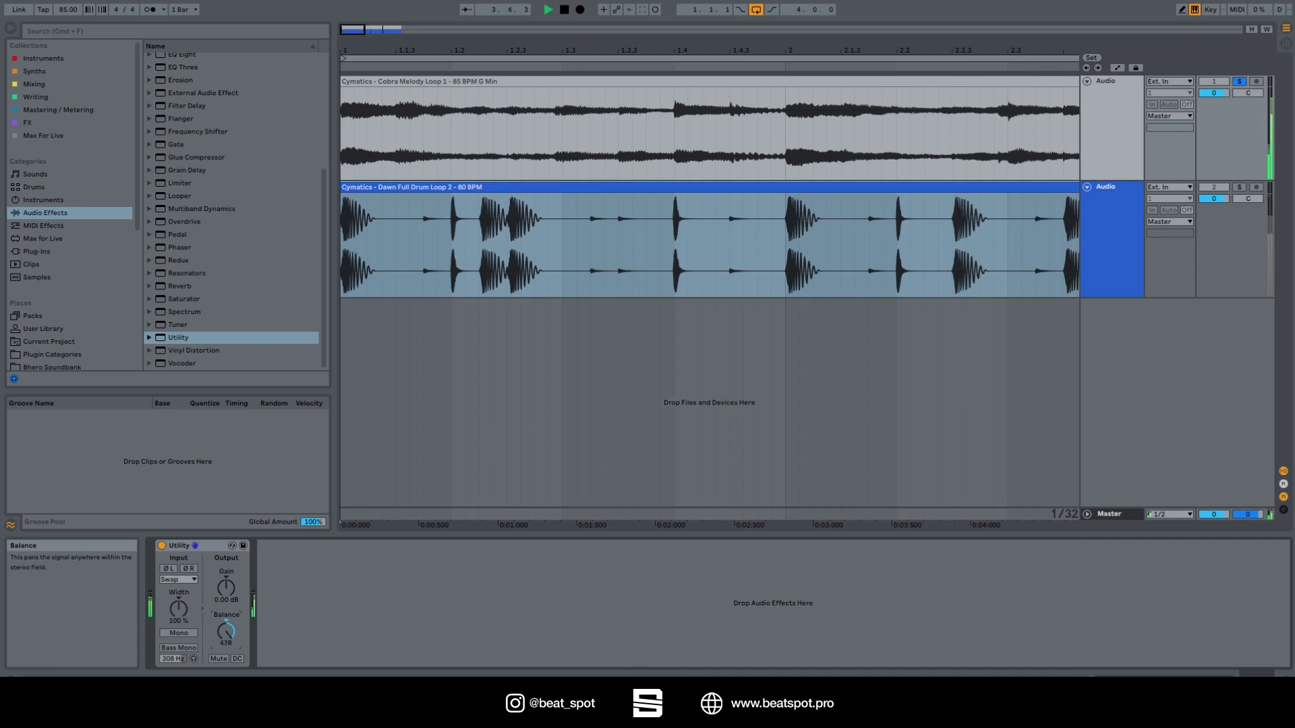
pyautogui.press('space')
pyautogui.doubleClick(225, 631)
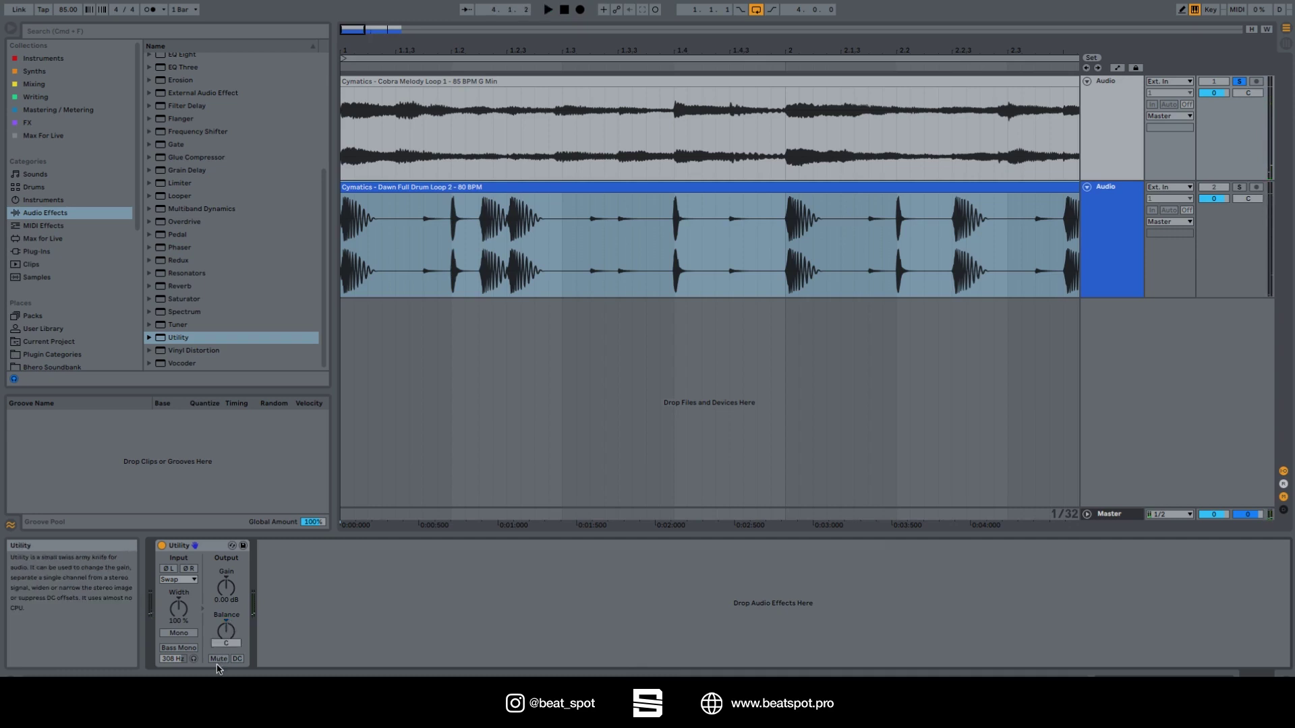